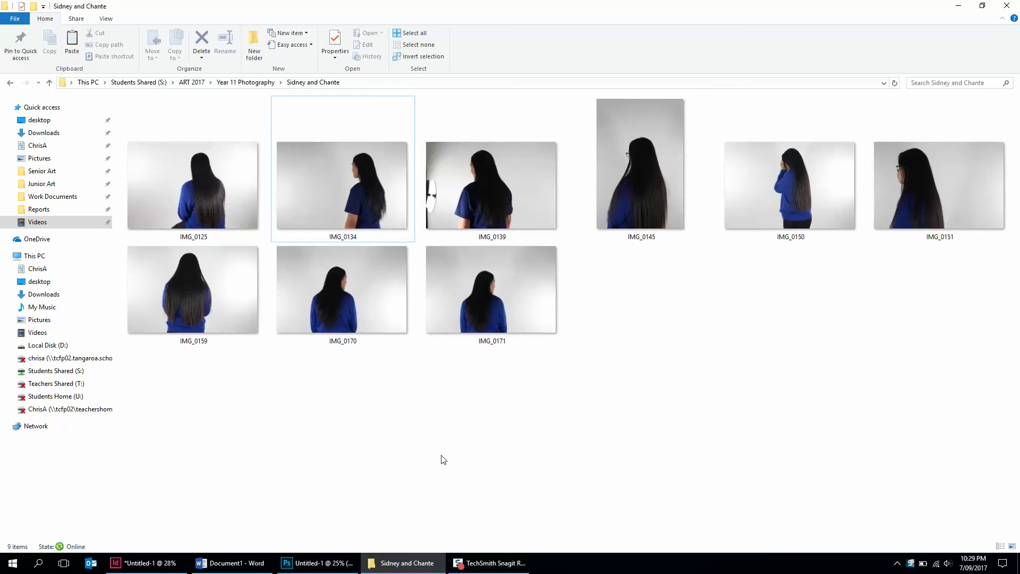
Step: Place the photo IMG_0134 from the Sidney and Chante folder into the blank Untitled-1 document in Photoshop
click(322, 560)
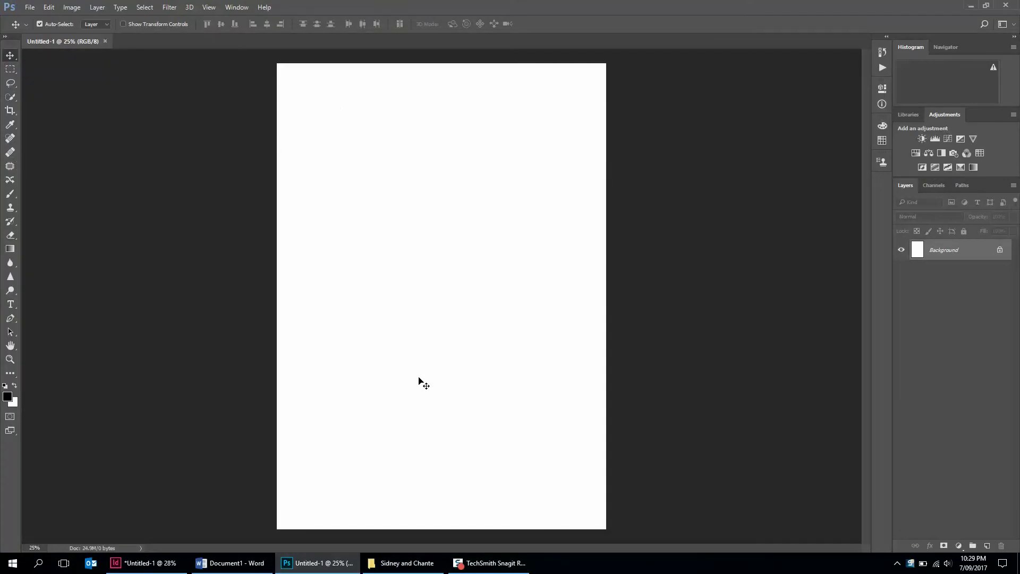
click(393, 563)
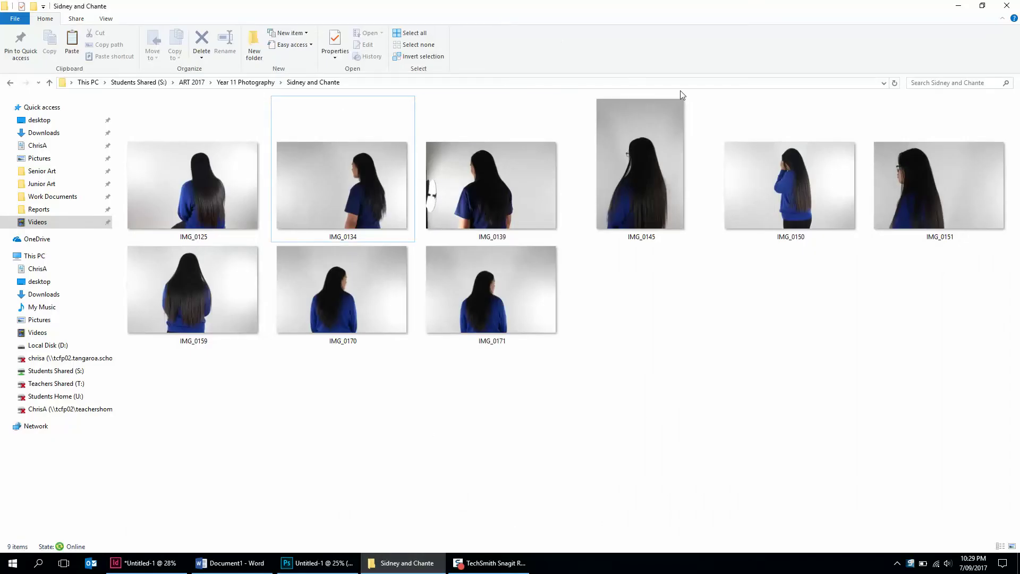
drag(492, 9, 777, 64)
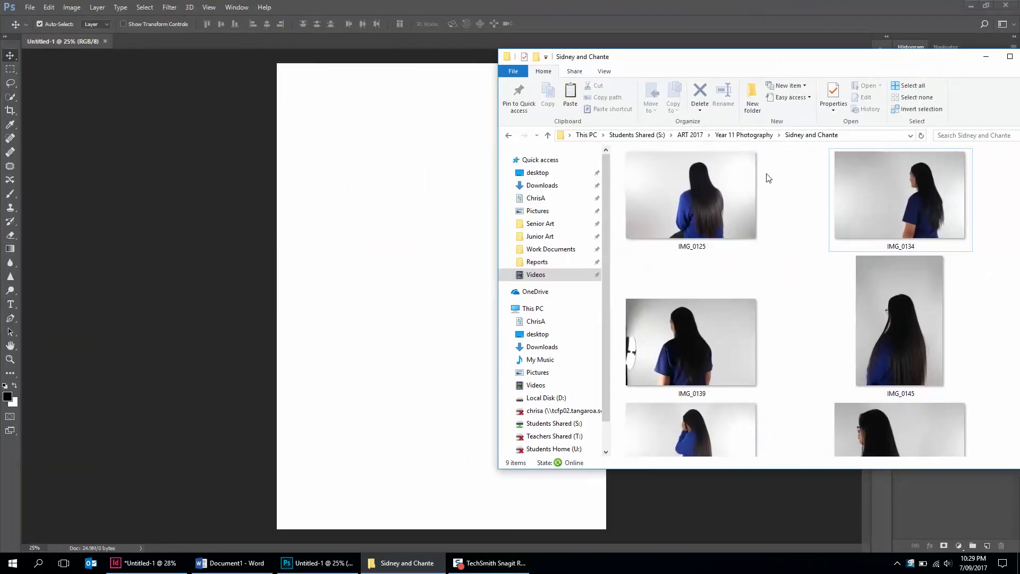
click(874, 222)
drag(875, 221, 415, 257)
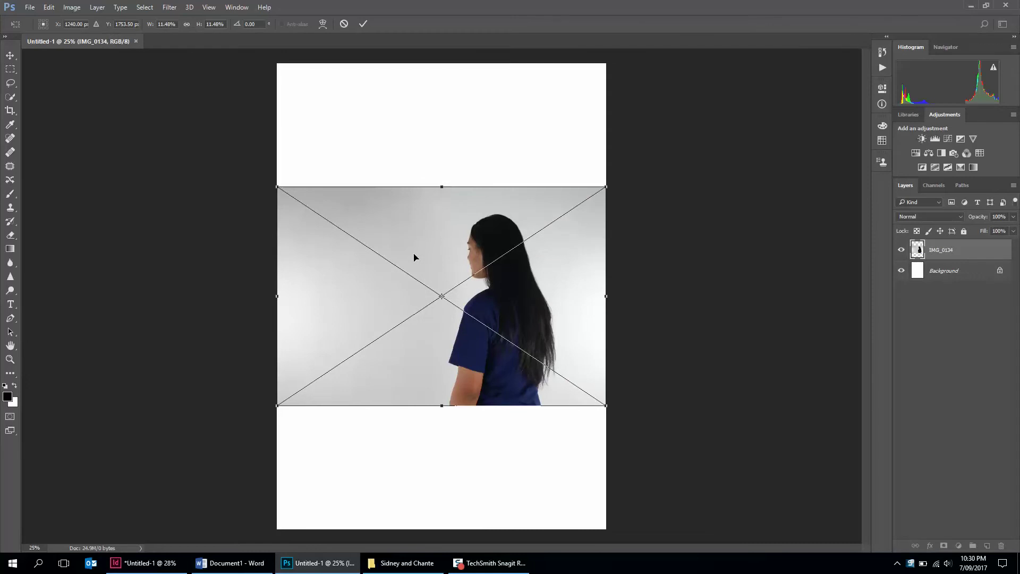
Step: Move the placed photo up the page, scale it to about 11.5% so it spans the full page width, and commit the placement
drag(414, 257, 414, 214)
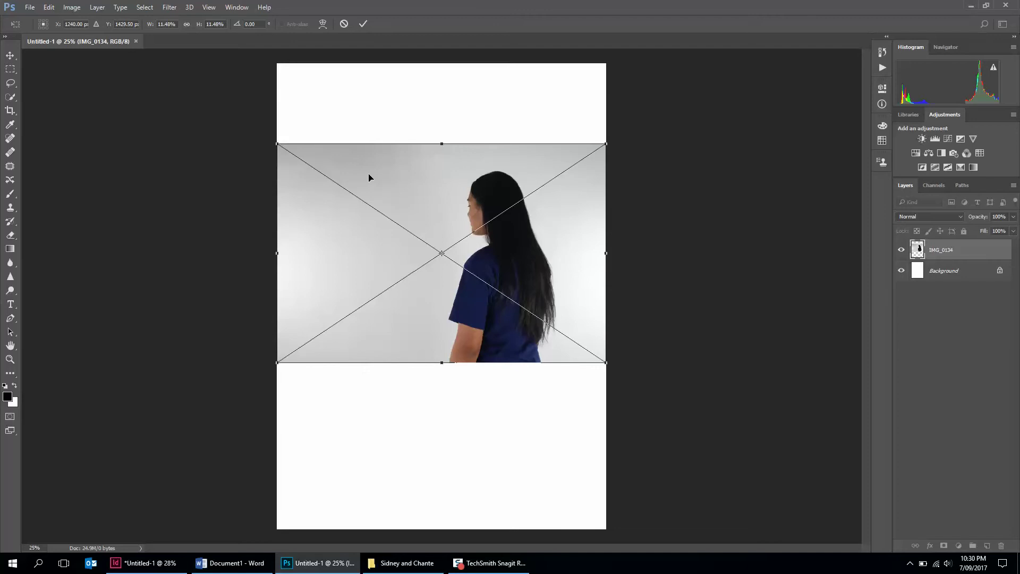
drag(369, 176, 369, 180)
mouse_move(278, 148)
mouse_down()
mouse_move(381, 215)
mouse_move(310, 166)
mouse_move(213, 134)
mouse_move(242, 132)
mouse_move(271, 153)
mouse_up()
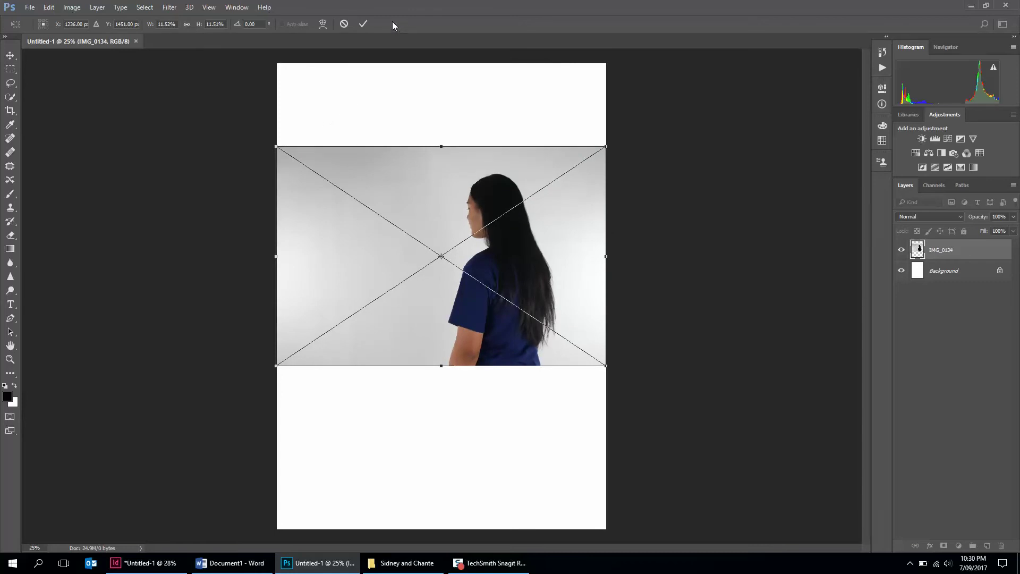
click(366, 24)
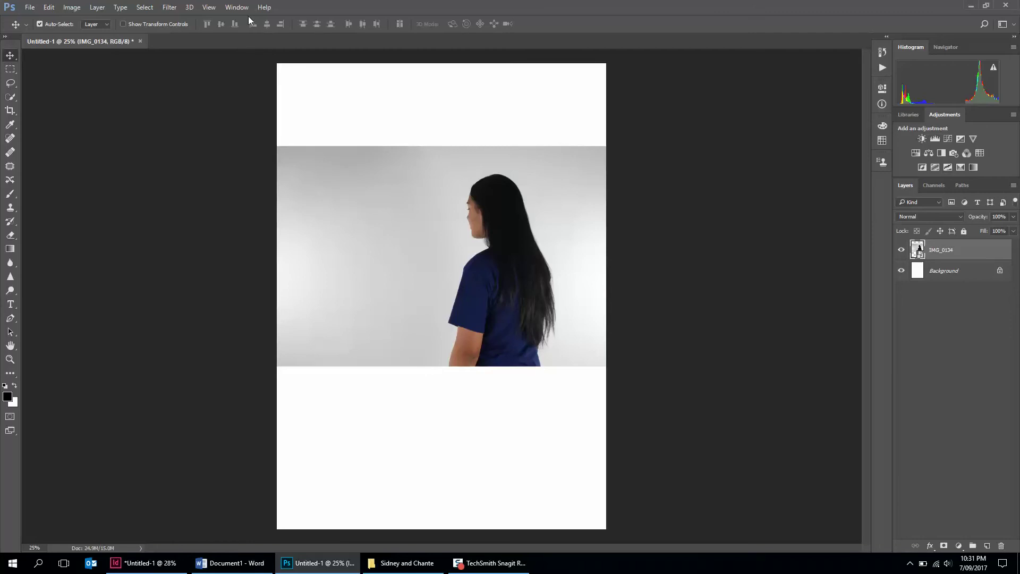
Step: Set the workspace to Photography
click(236, 7)
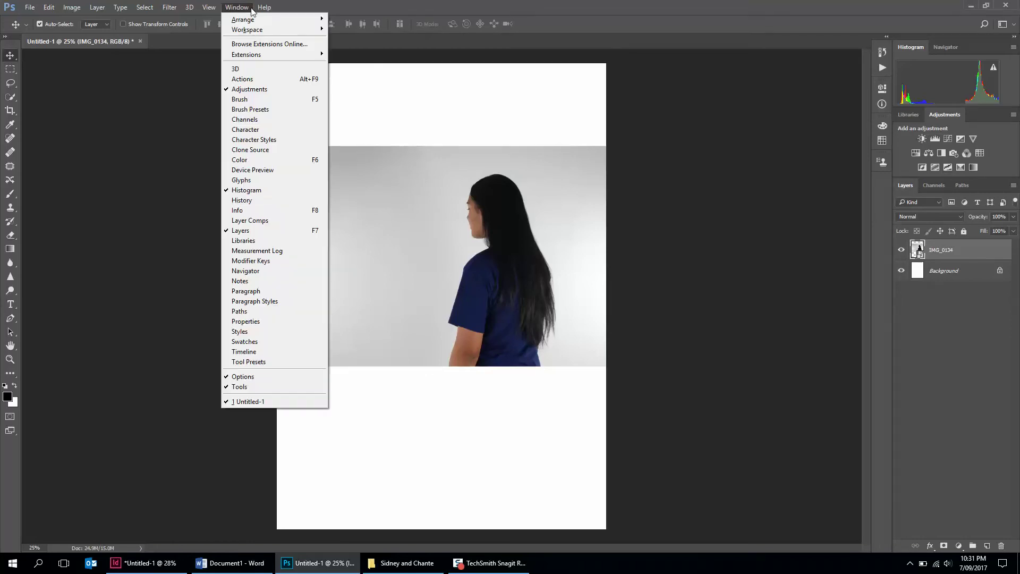
mouse_move(264, 8)
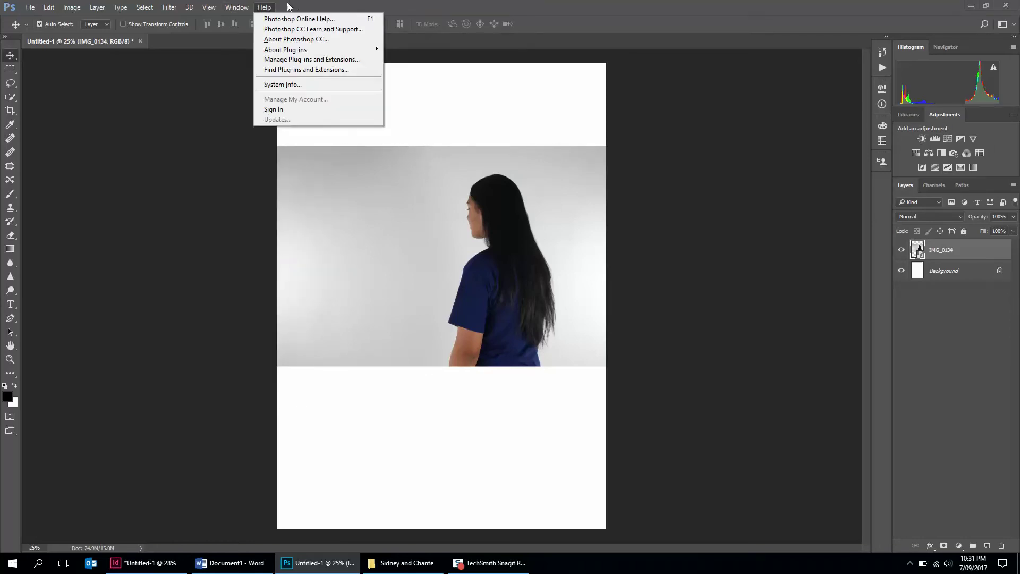
click(229, 8)
click(230, 8)
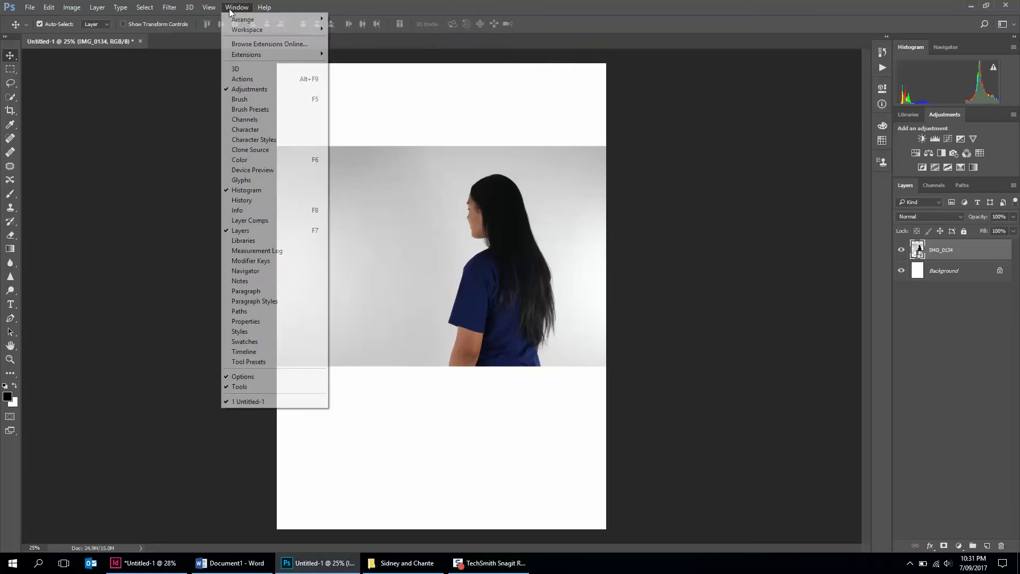
mouse_move(282, 36)
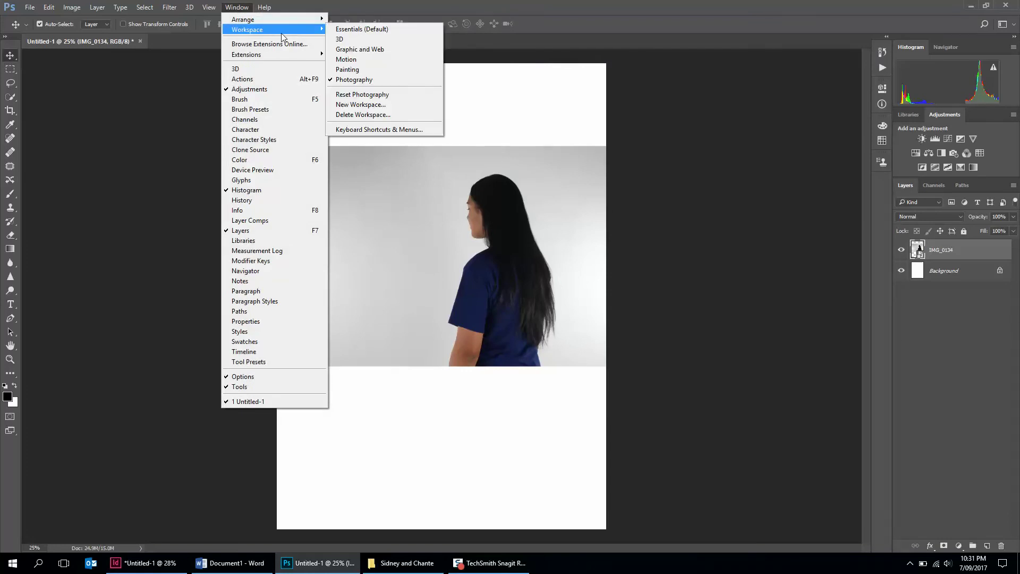
click(367, 81)
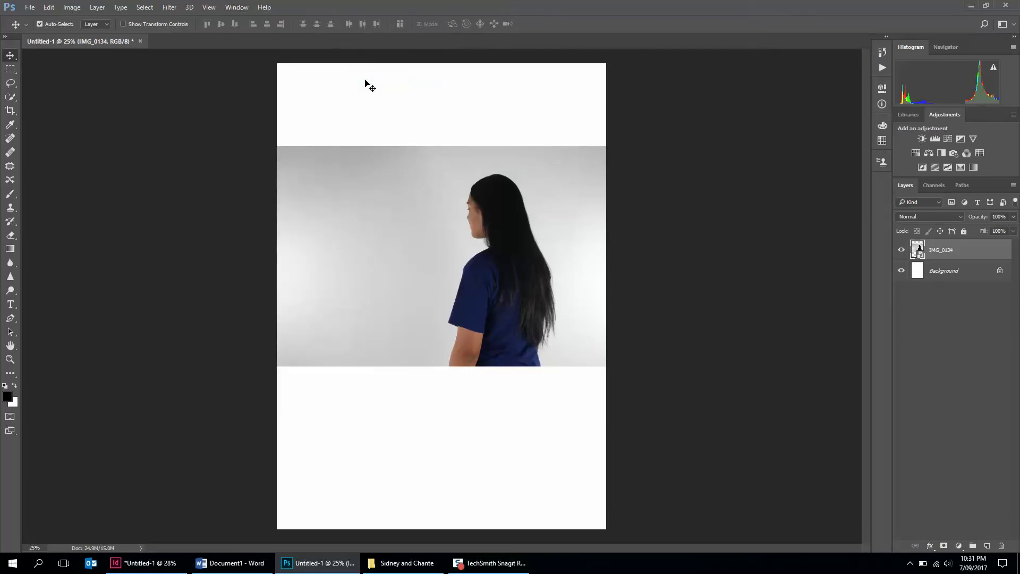
Step: Add a Black & White adjustment layer above the IMG_0134 layer
click(942, 151)
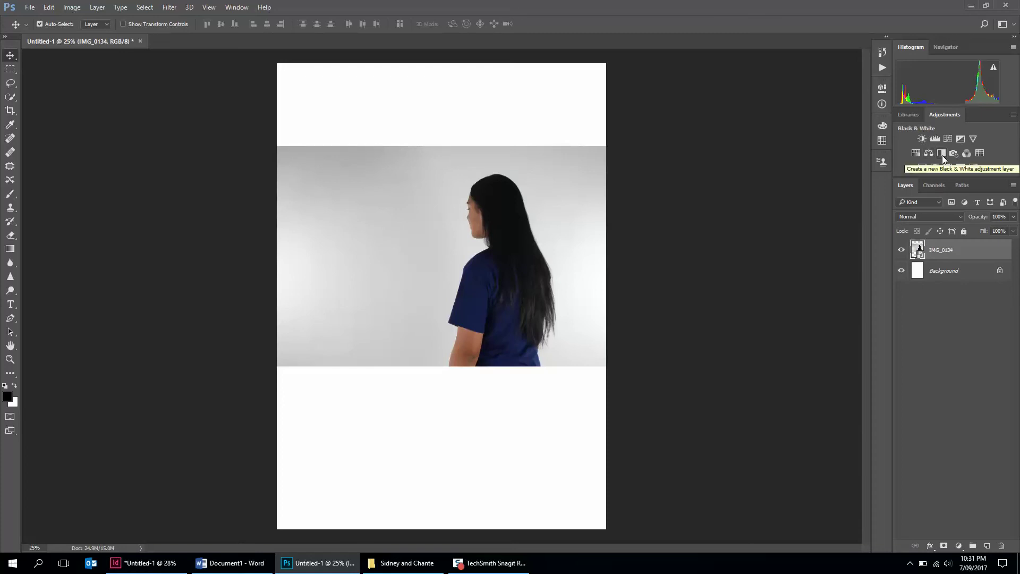
click(941, 155)
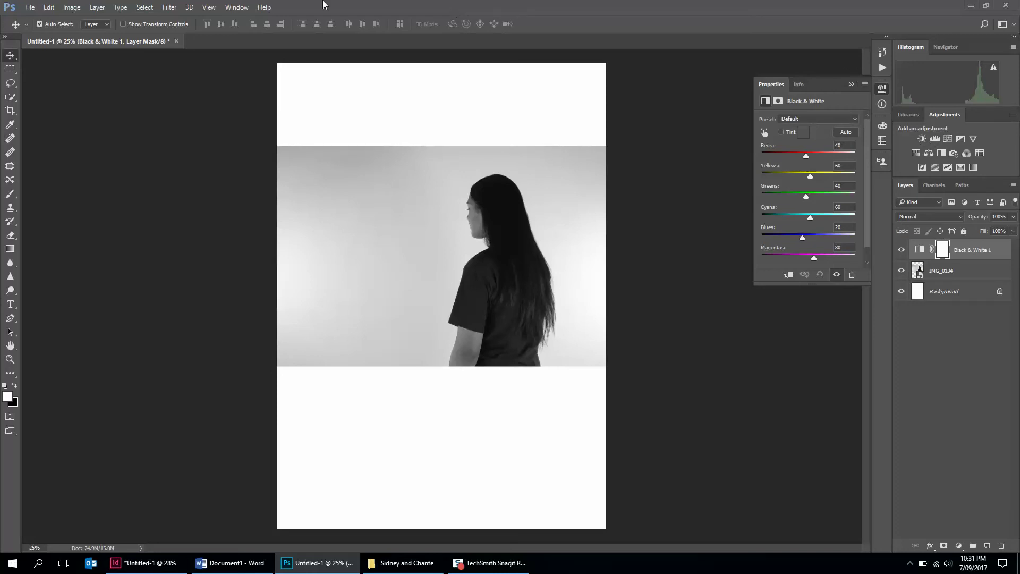
Step: Add a Selective Color adjustment layer above the Black & White layer, keeping the default name and settings
click(171, 7)
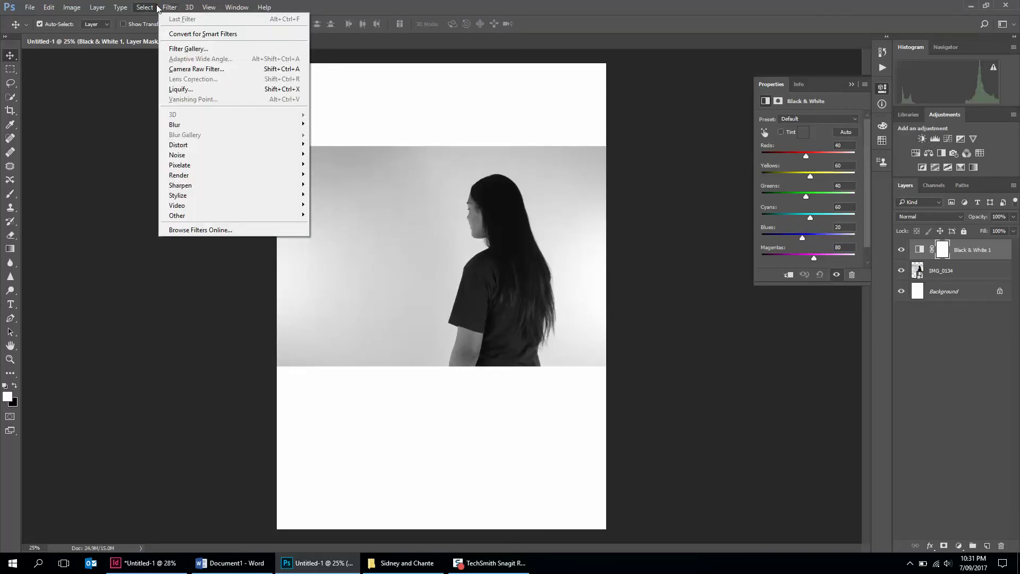
mouse_move(102, 9)
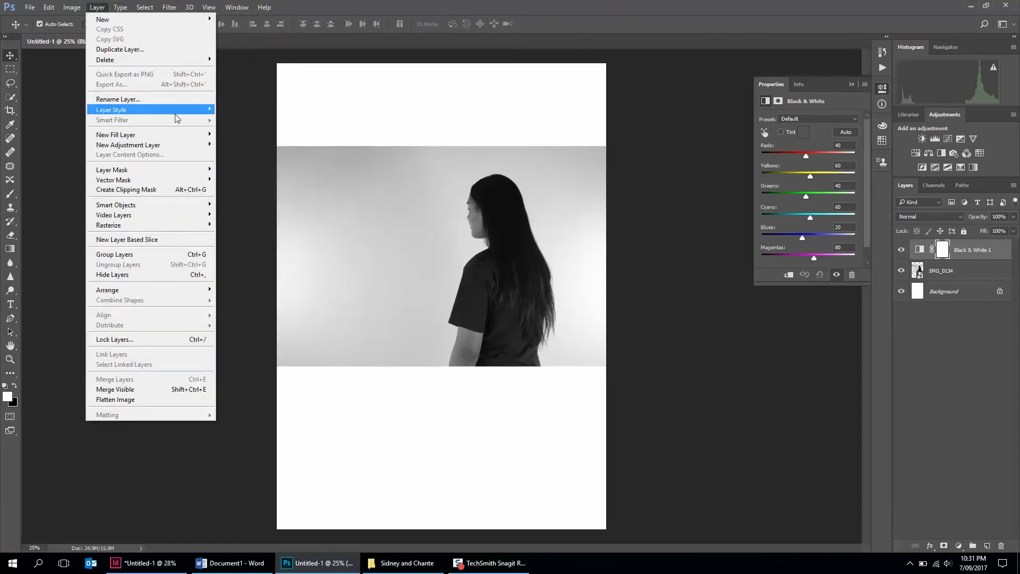
mouse_move(199, 145)
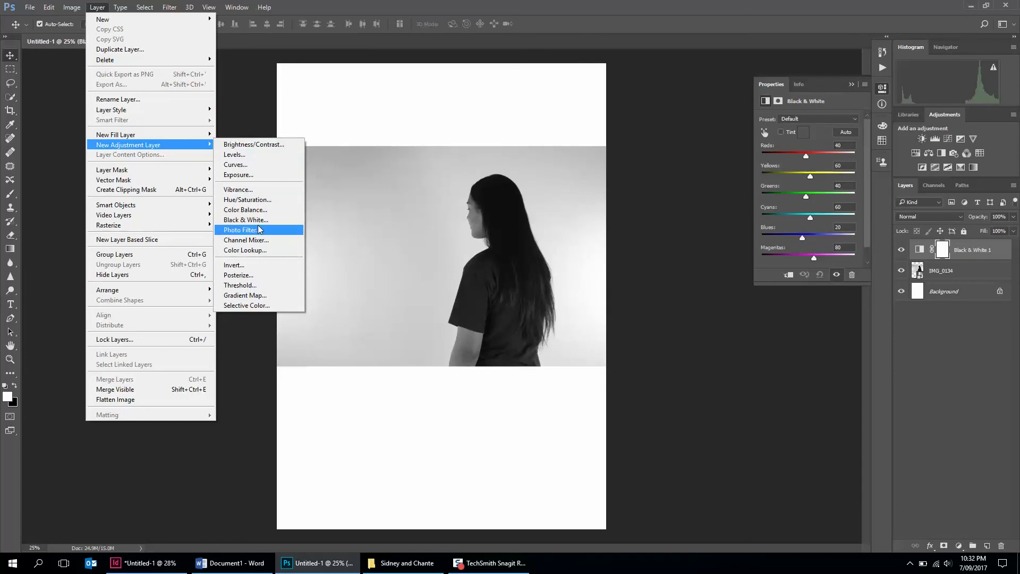
click(246, 306)
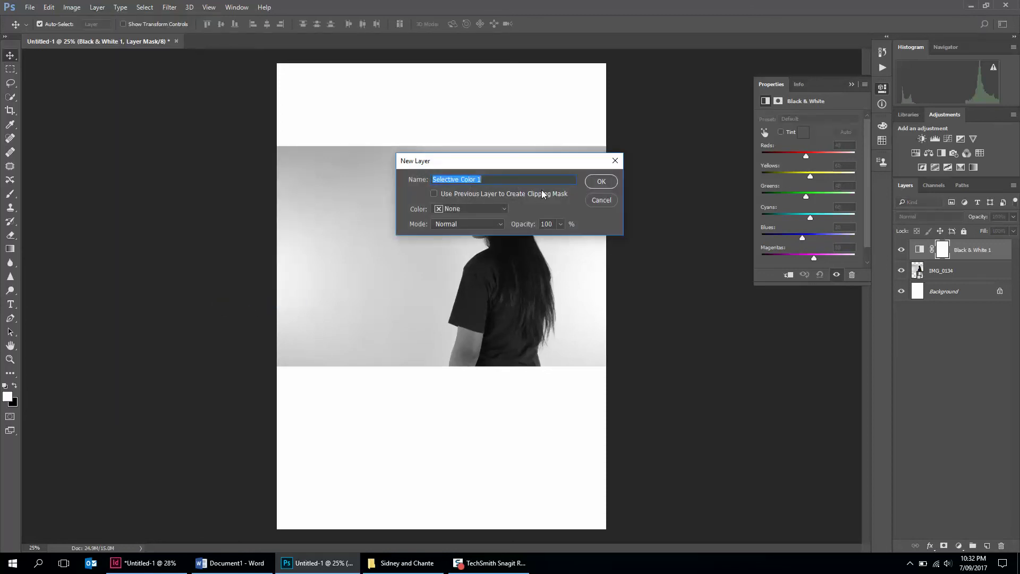
click(599, 182)
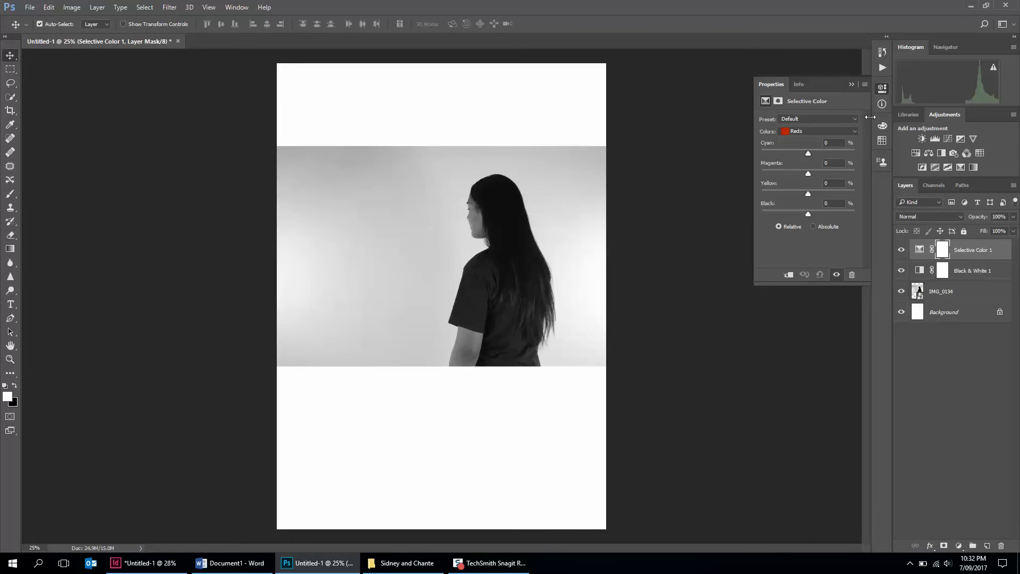
Step: In the Selective Color adjustment, set the Black amount of the Whites range to -100% to brighten the photo's backdrop
click(825, 132)
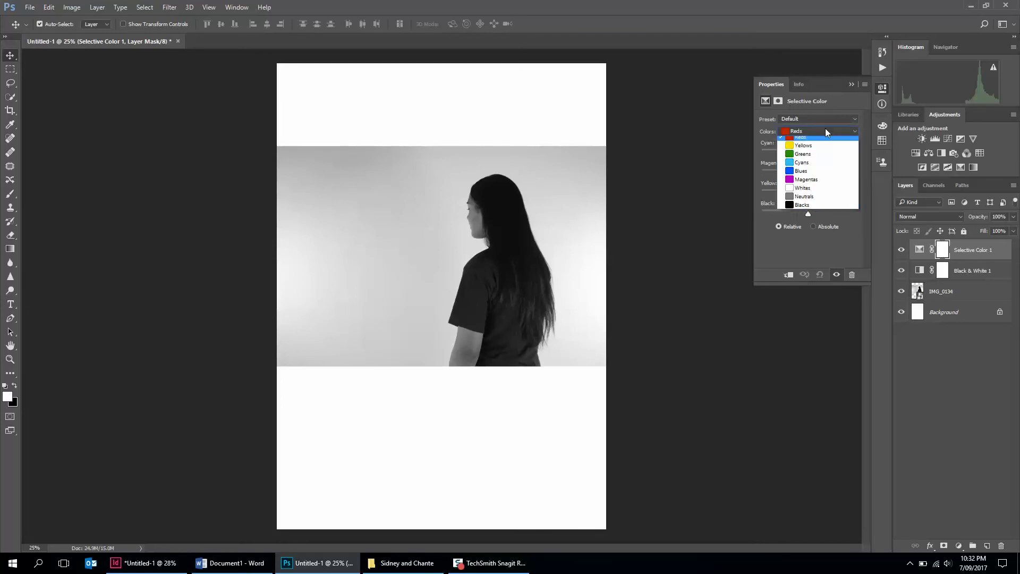
click(804, 193)
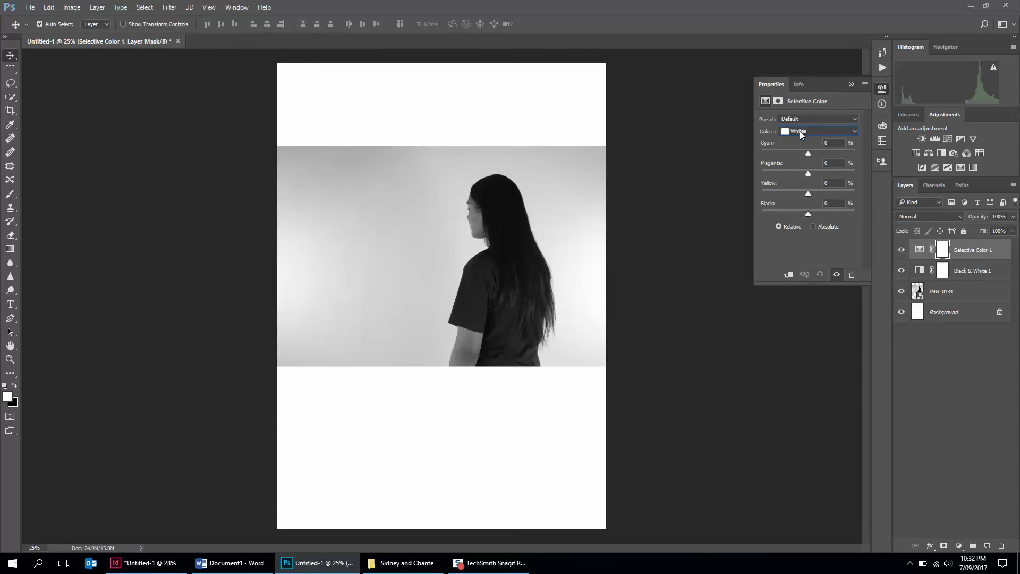
click(804, 130)
click(800, 192)
drag(808, 213, 760, 210)
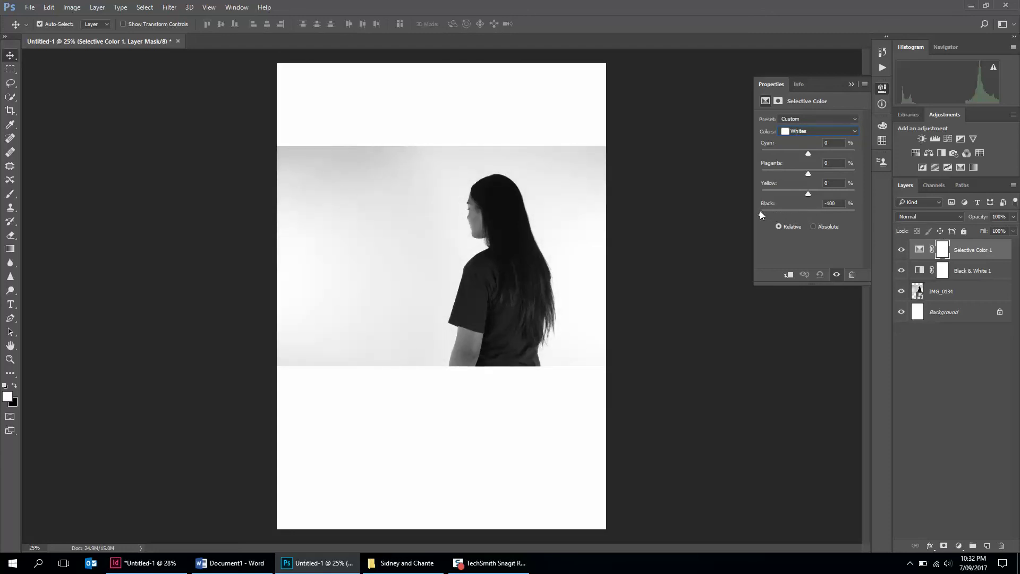
Step: Raise the Black amount of the Blacks range to +100% in the Selective Color adjustment to darken the figure
click(814, 131)
click(797, 210)
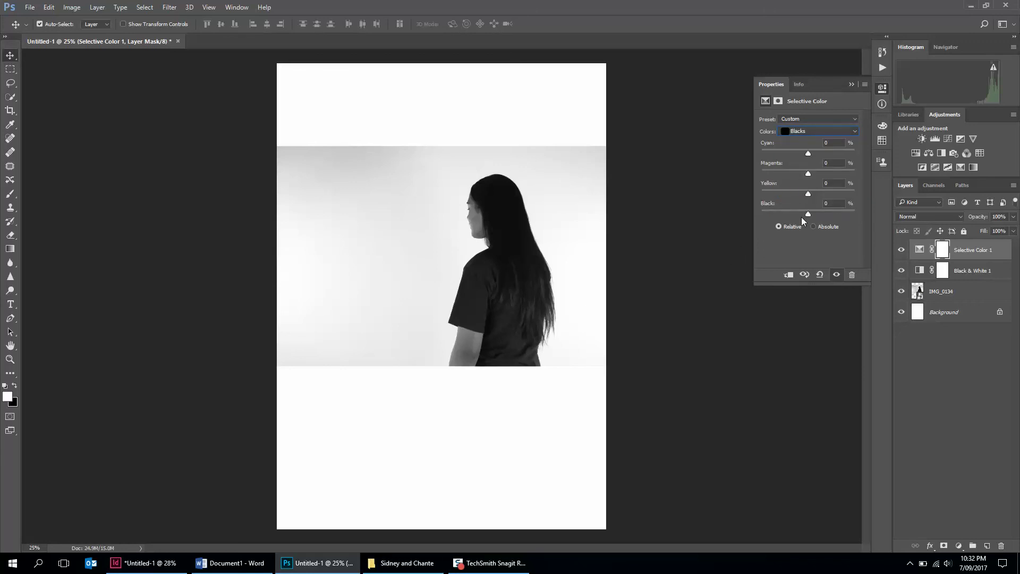
mouse_move(807, 214)
mouse_down()
mouse_move(833, 212)
mouse_move(818, 213)
mouse_up()
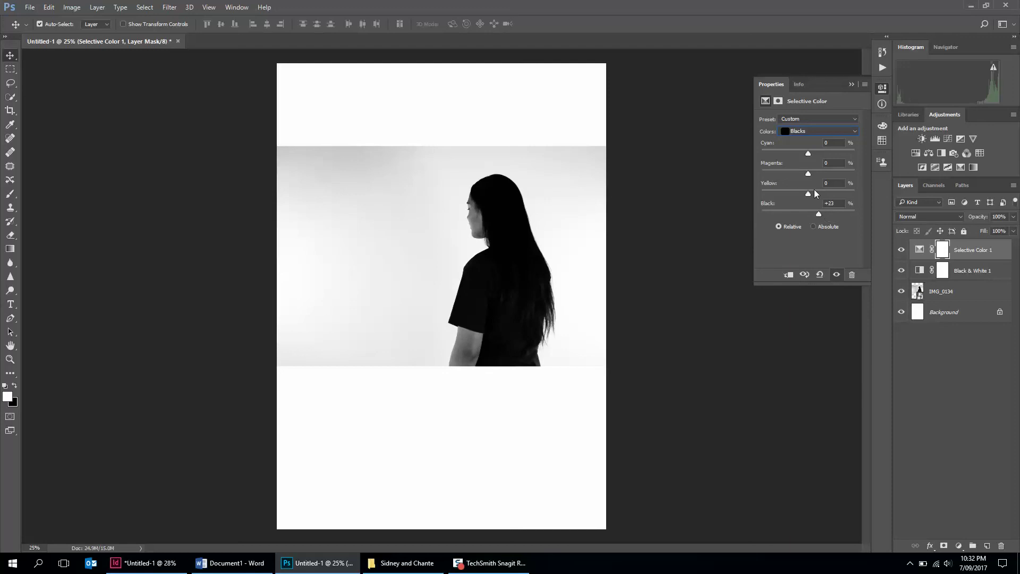
click(788, 131)
click(792, 210)
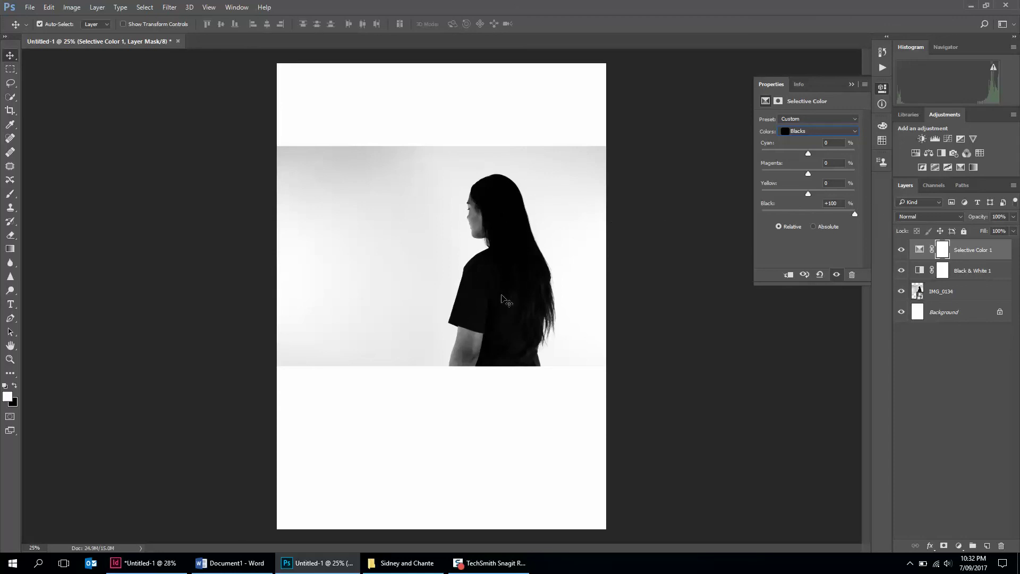
Step: Fine-tune the Black amount of the Blacks range against the detail in the hair and shirt, and collapse the adjustment's properties
key(ctrl+plus)
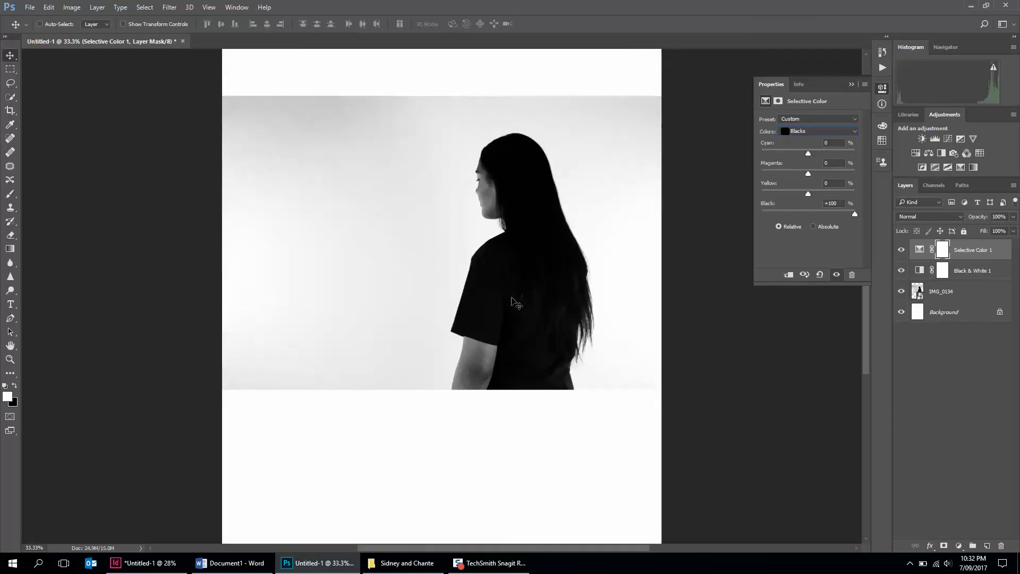
key(ctrl+plus)
scroll(515, 302, up, 3)
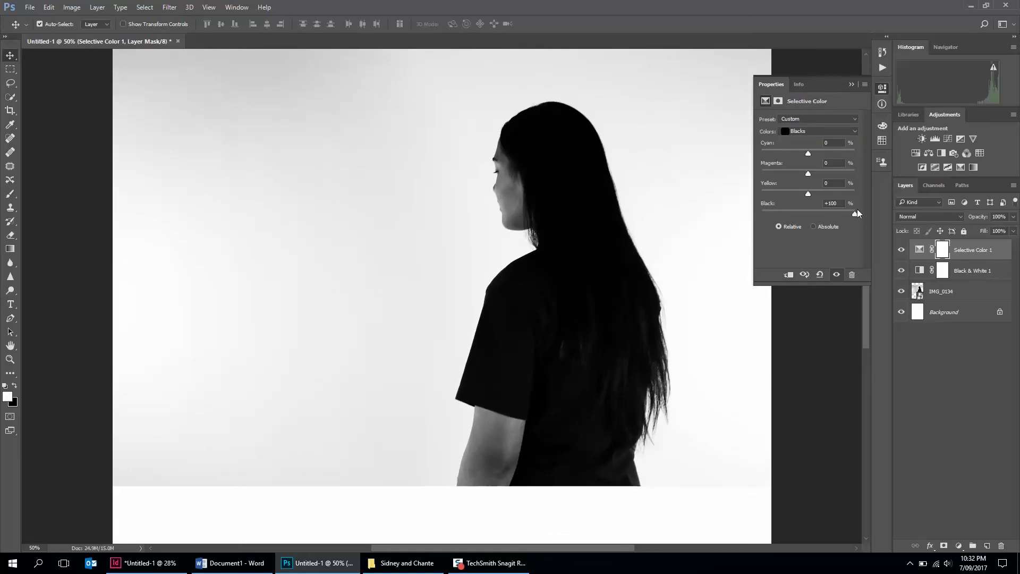
mouse_move(829, 214)
mouse_down()
mouse_move(807, 215)
mouse_move(837, 215)
mouse_up()
drag(839, 215, 836, 212)
drag(854, 214, 838, 215)
click(854, 83)
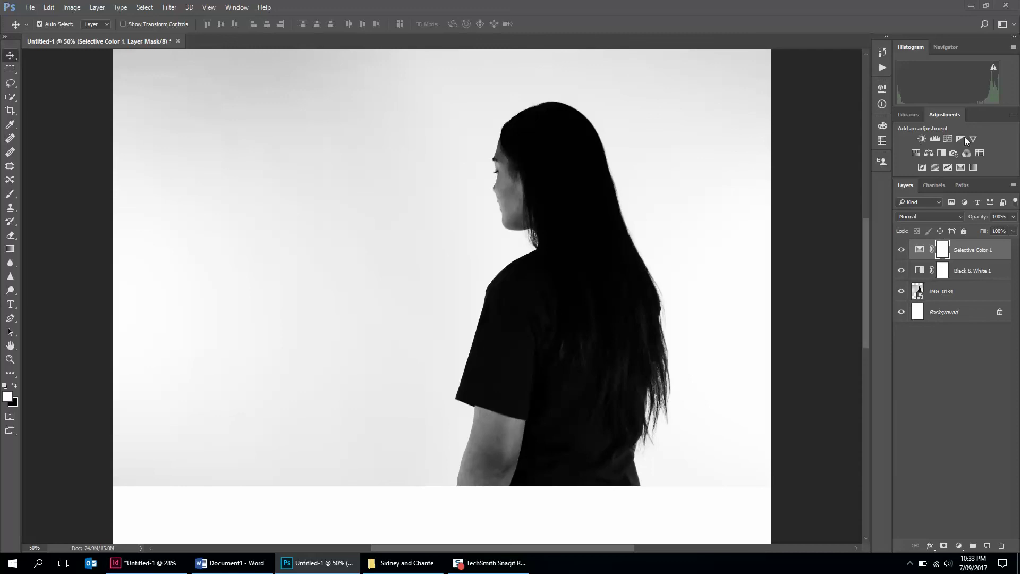